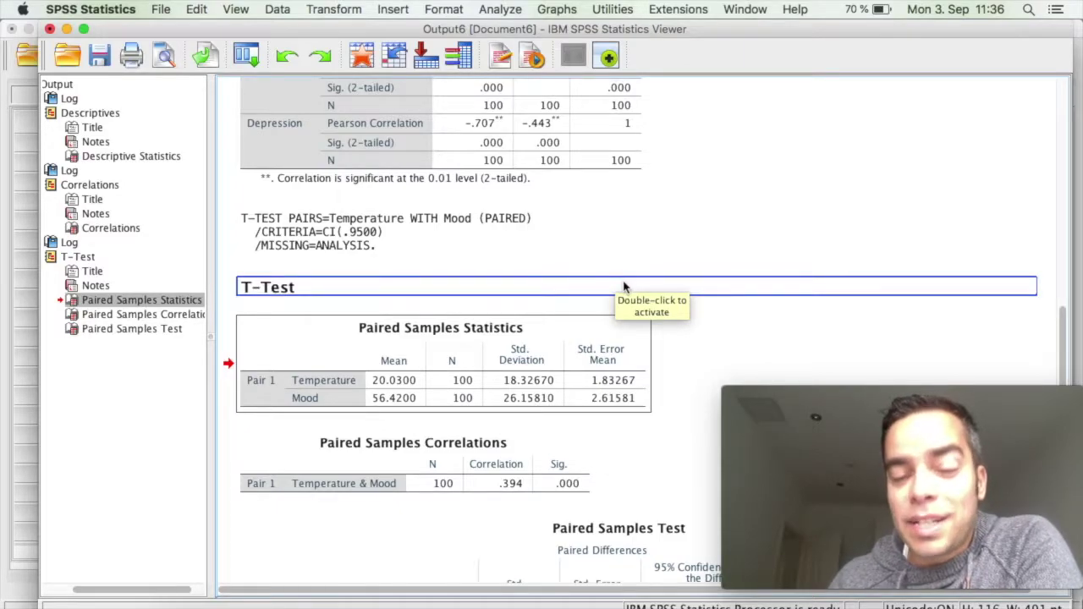
From the Paired Samples Statistics table, bring up Export Output and set Objects to Export to All
right_click(311, 345)
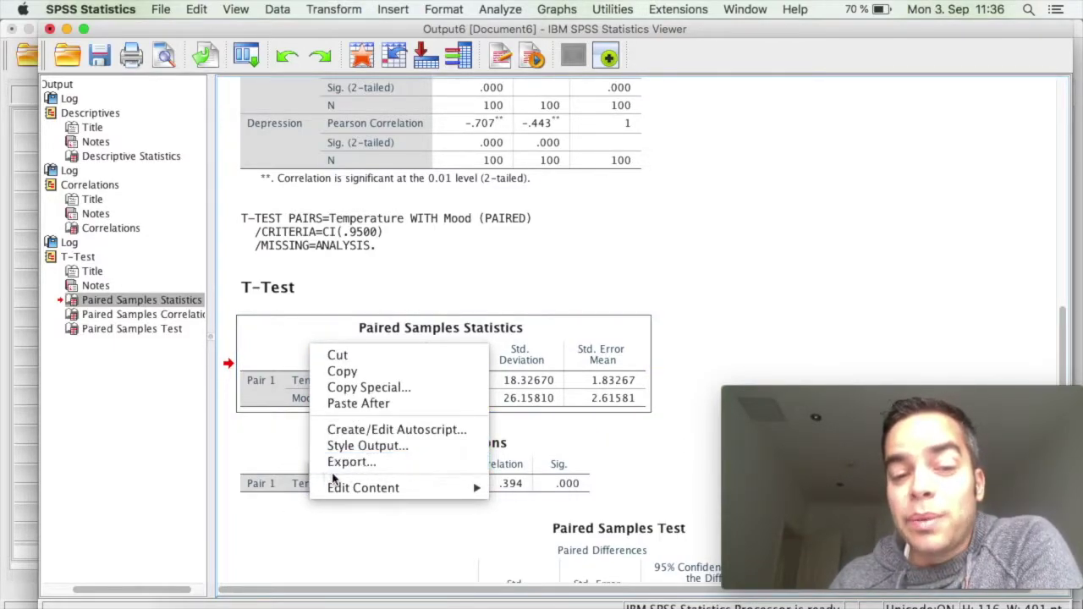
click(392, 465)
drag(249, 31, 265, 31)
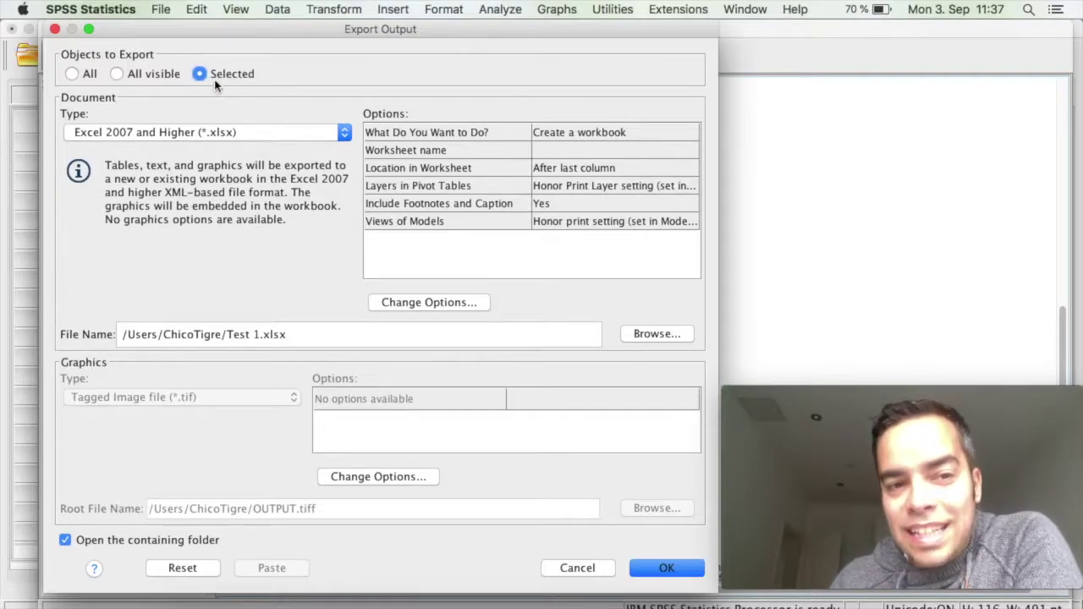
drag(227, 32, 591, 33)
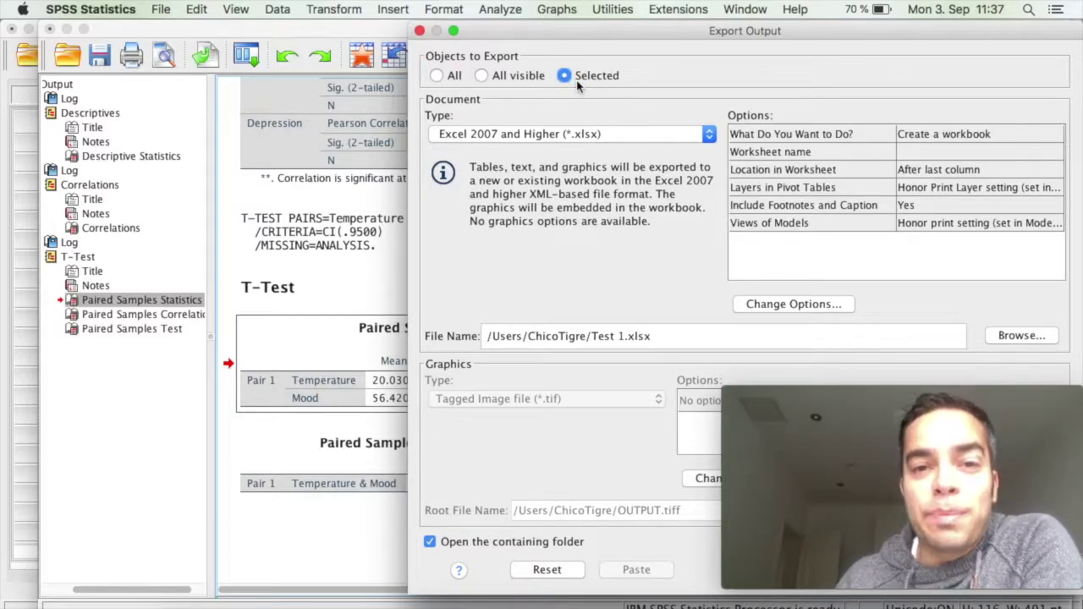
click(481, 78)
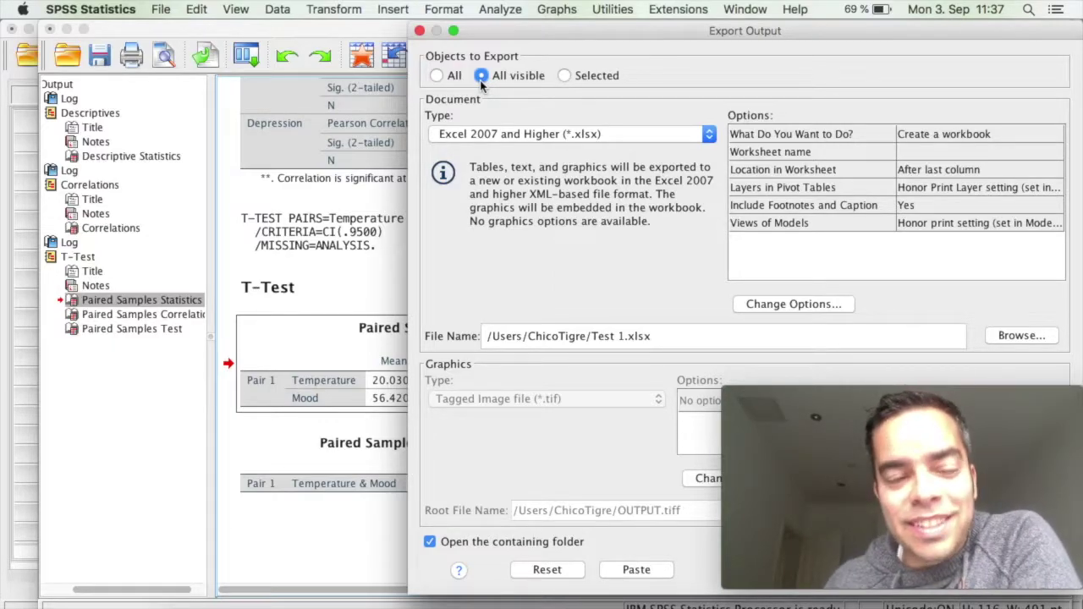
click(436, 76)
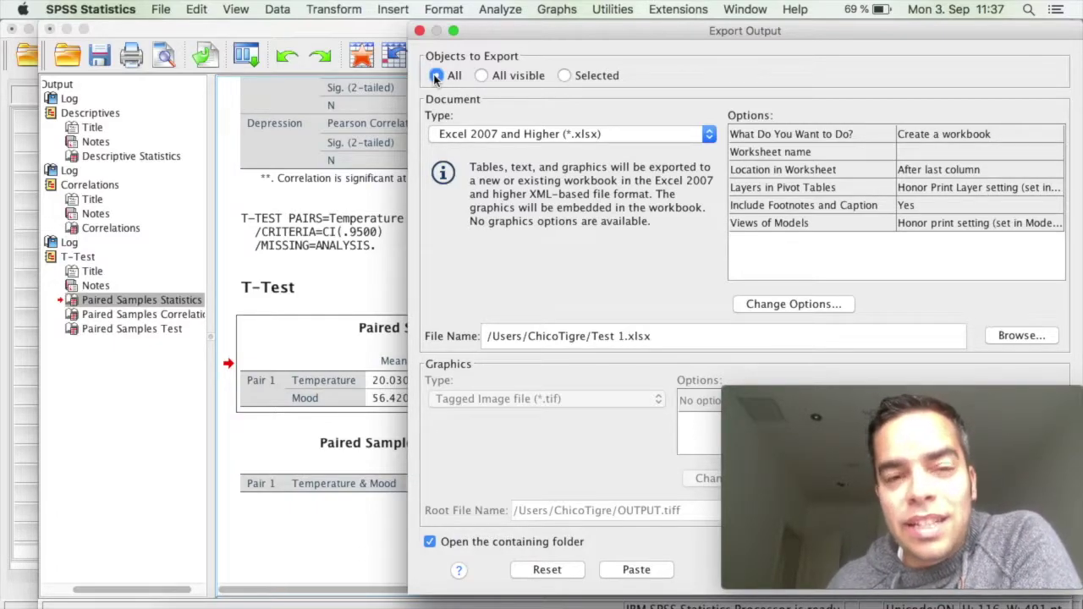
drag(550, 36, 322, 35)
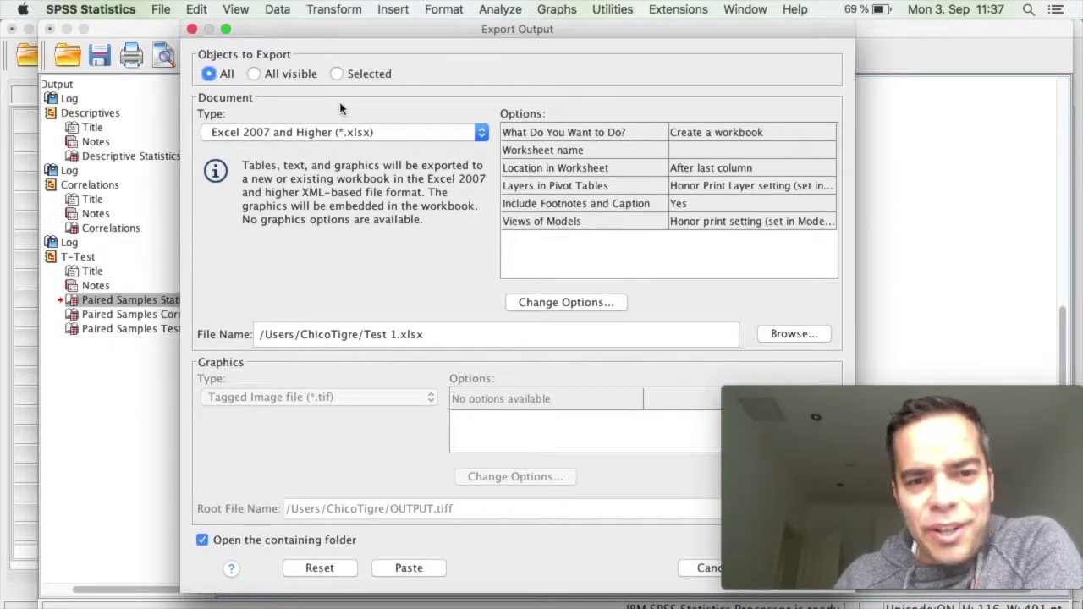
click(481, 133)
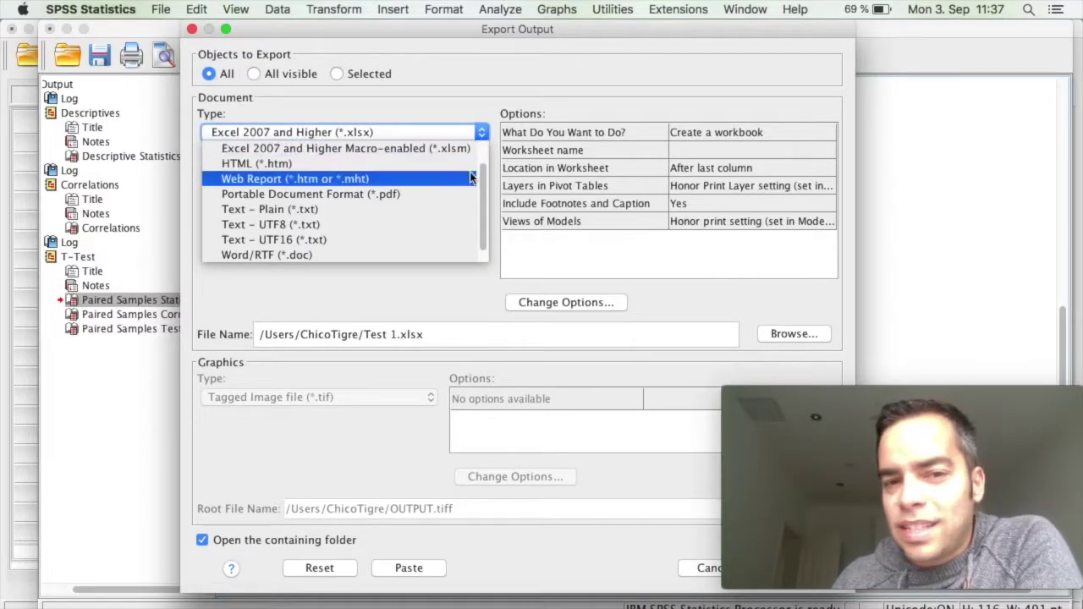
scroll(394, 161, up, 2)
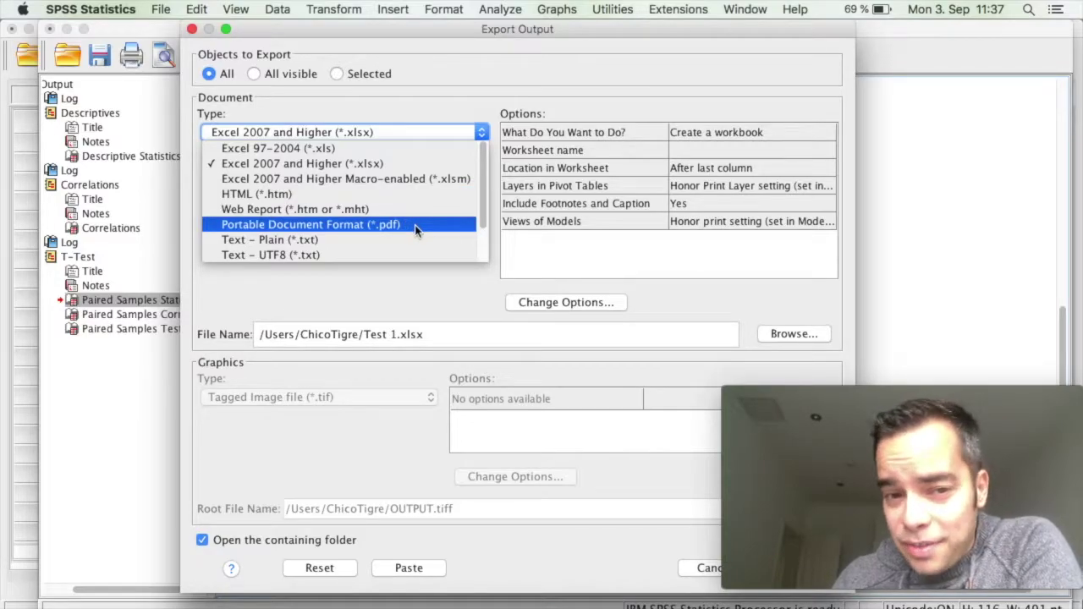
scroll(398, 193, down, 3)
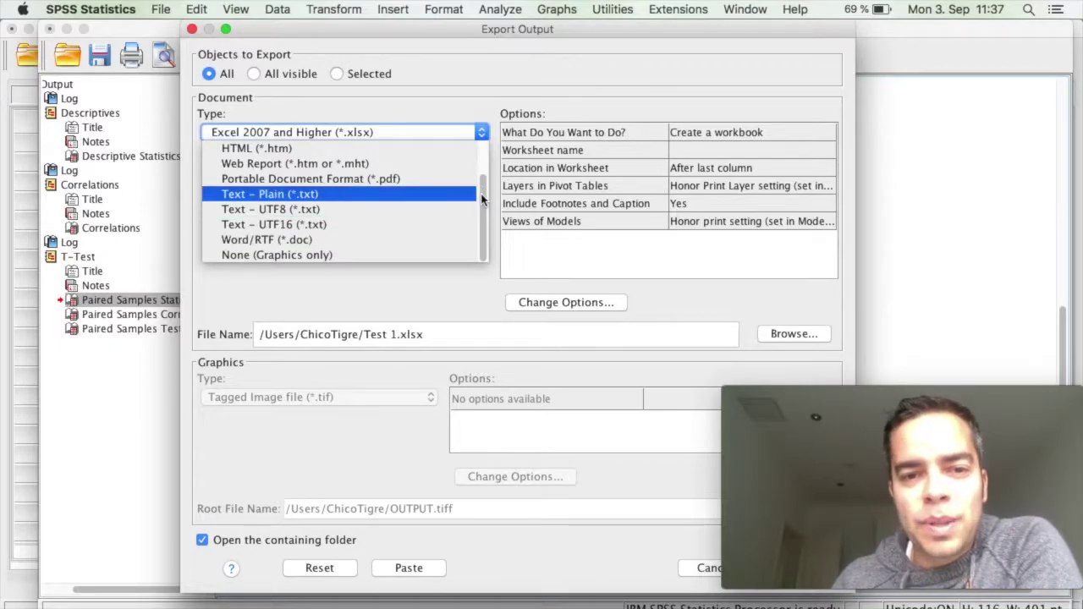
drag(484, 193, 481, 152)
click(402, 164)
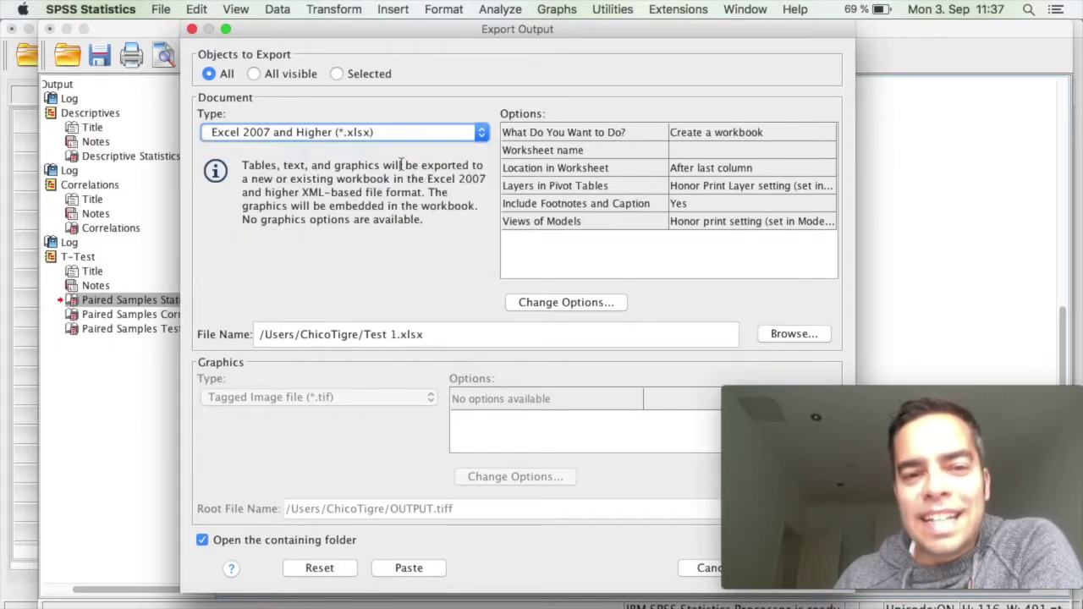
drag(422, 34, 296, 33)
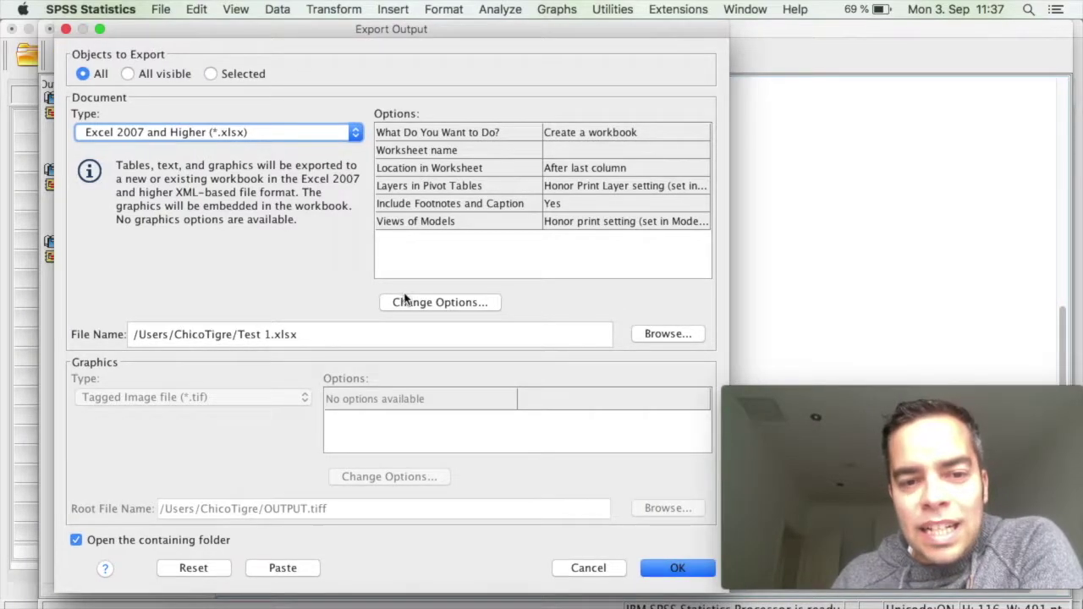
click(414, 305)
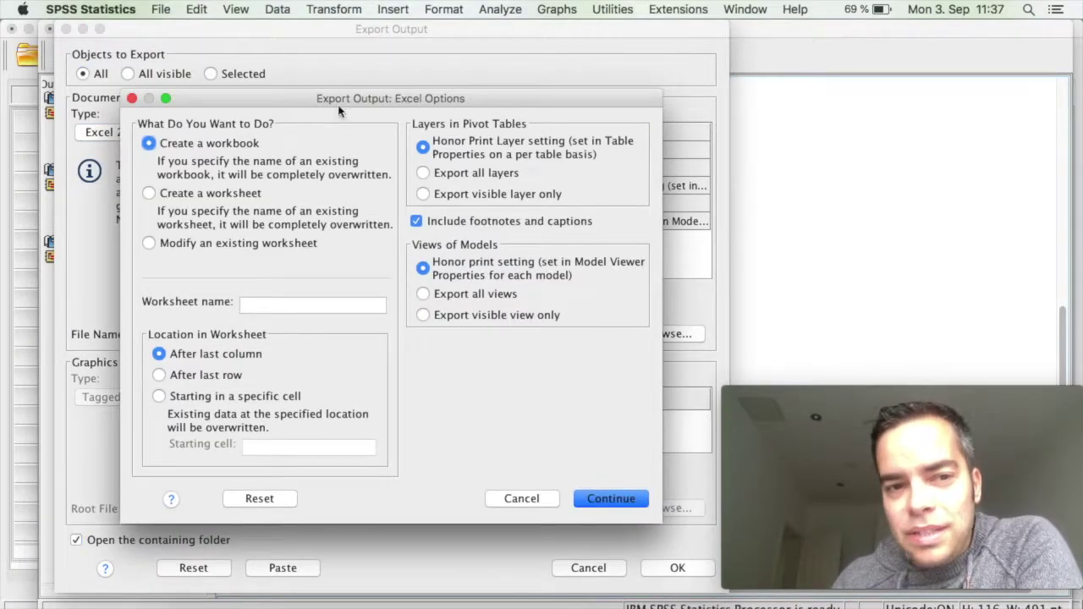
drag(296, 99, 274, 83)
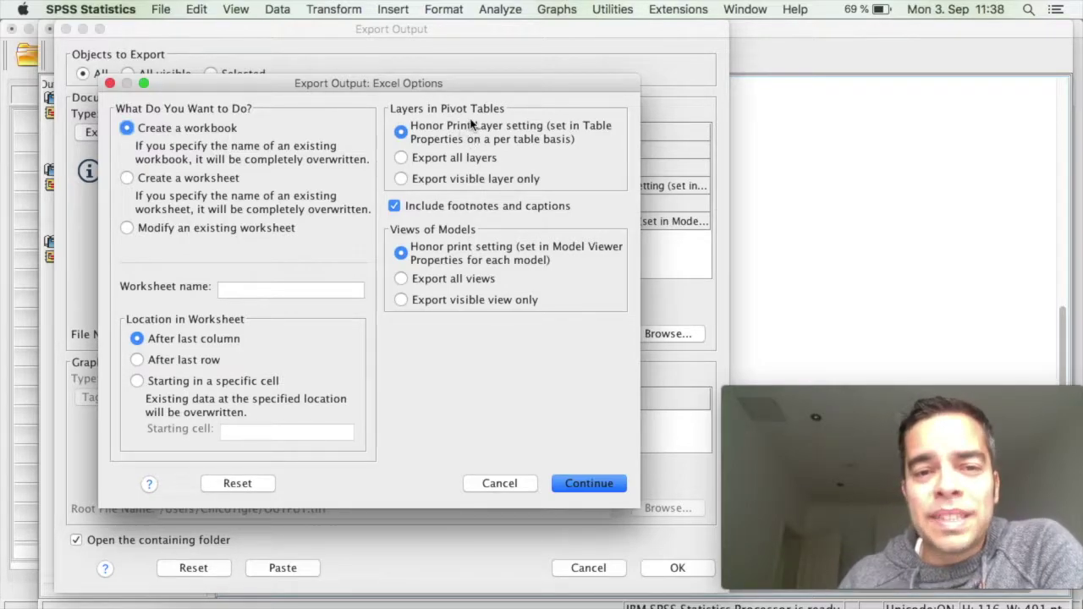
click(506, 483)
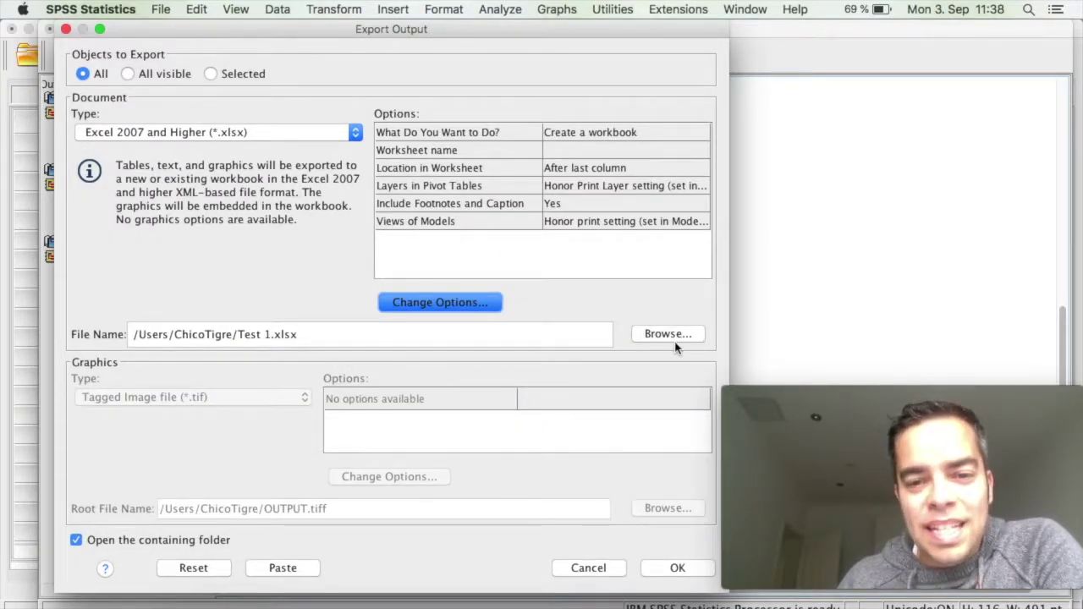
Name the export file Borussia Dortmund.xlsx, keeping Open the containing folder checked
click(674, 339)
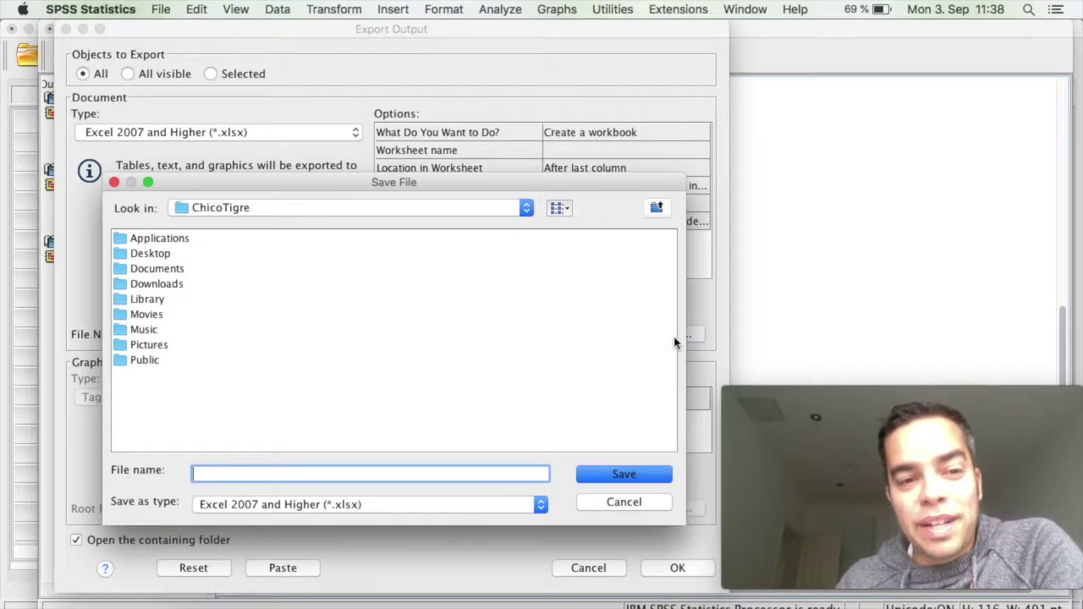
click(148, 253)
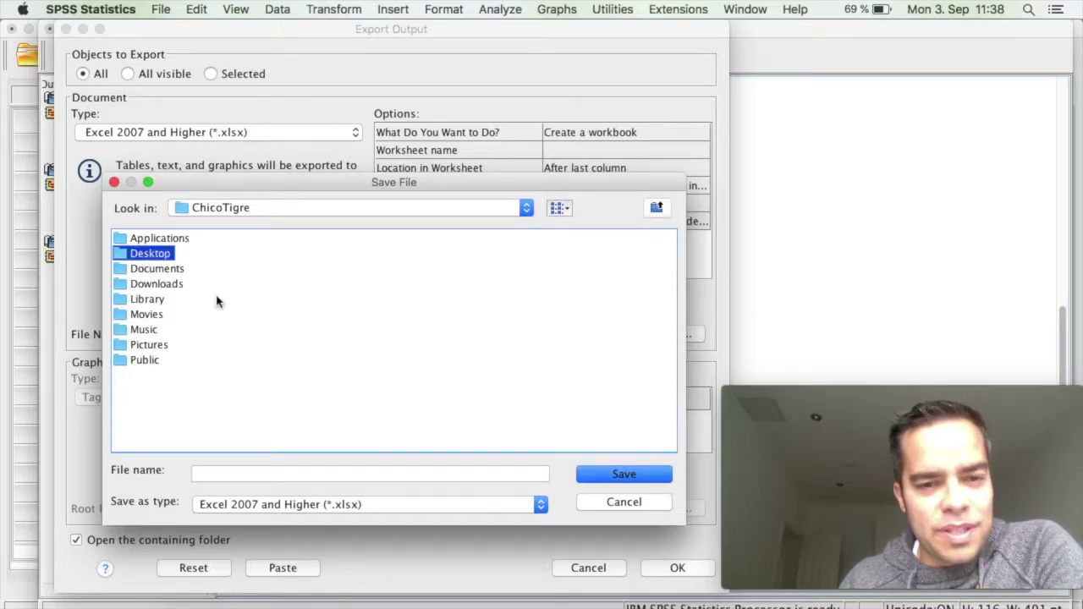
click(307, 474)
text(Borussia)
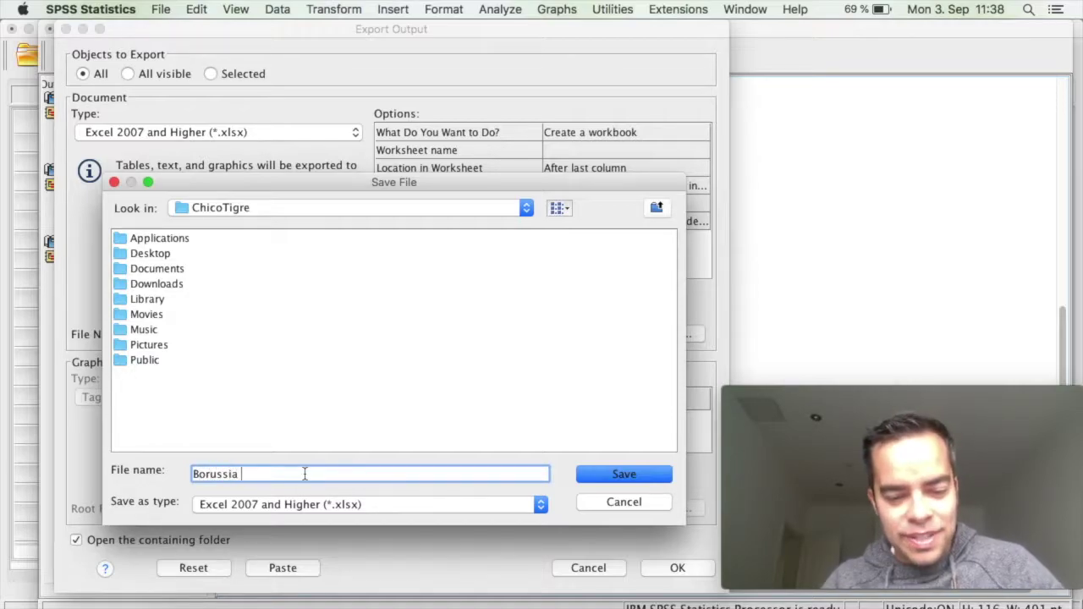
text(Dortmund)
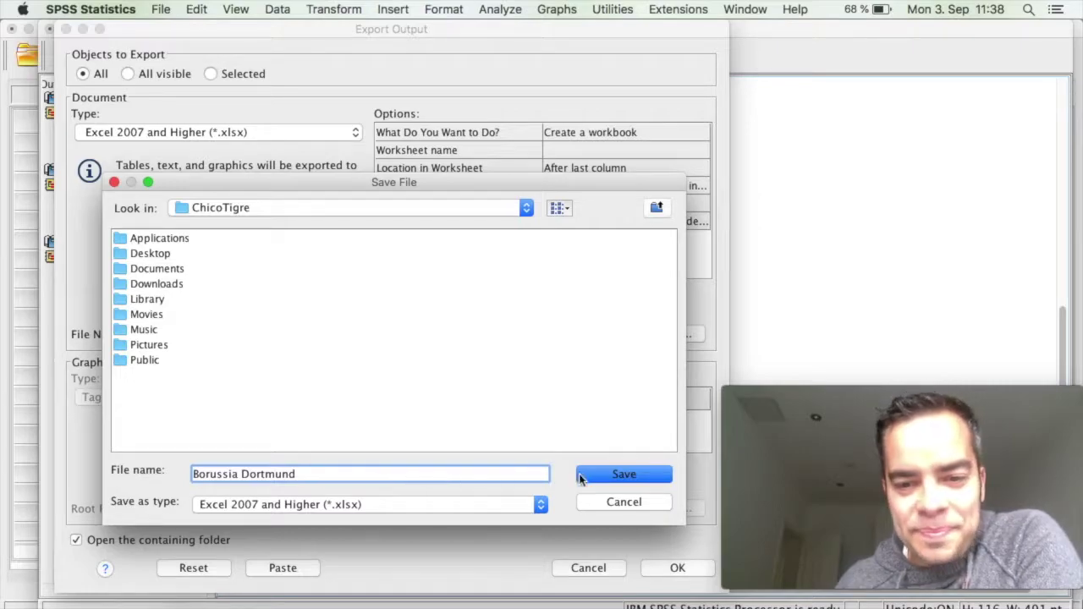
click(603, 476)
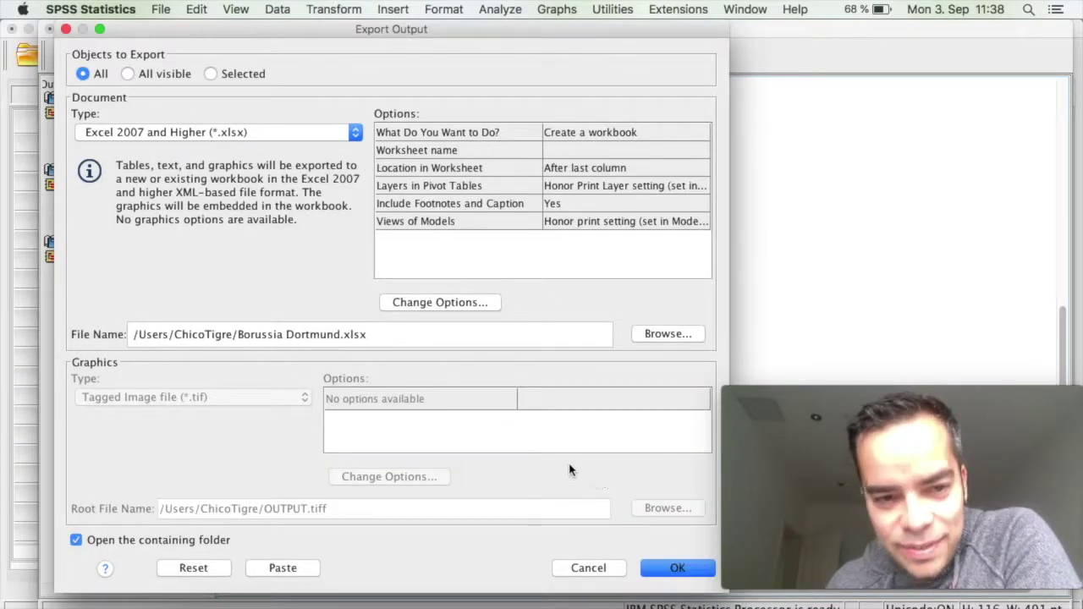
click(77, 541)
click(76, 541)
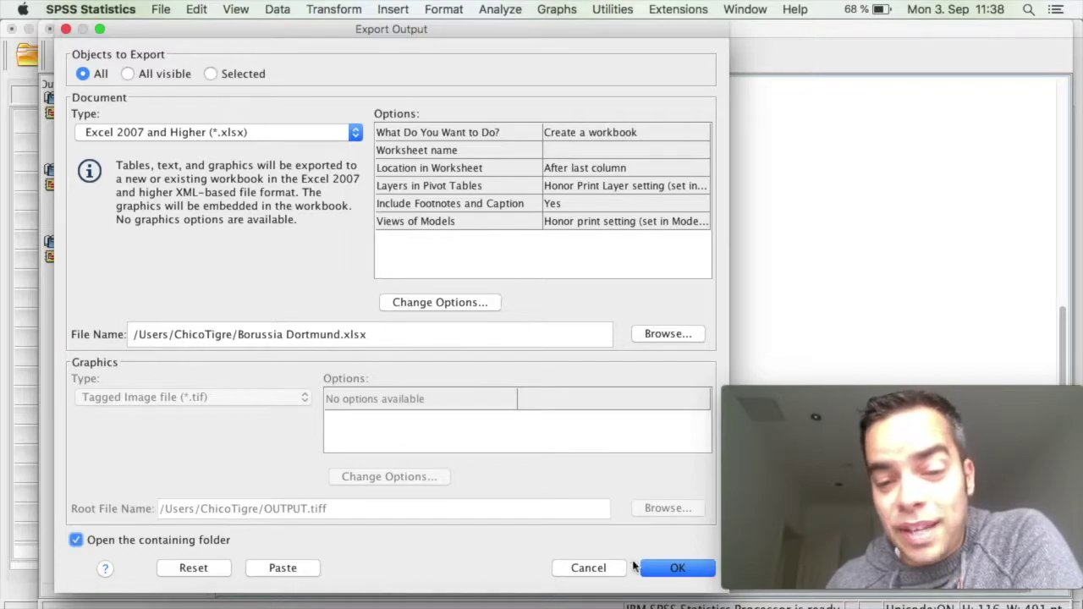
Run the export, then open Borussia Dortmund.xlsx from Finder in Numbers
click(668, 572)
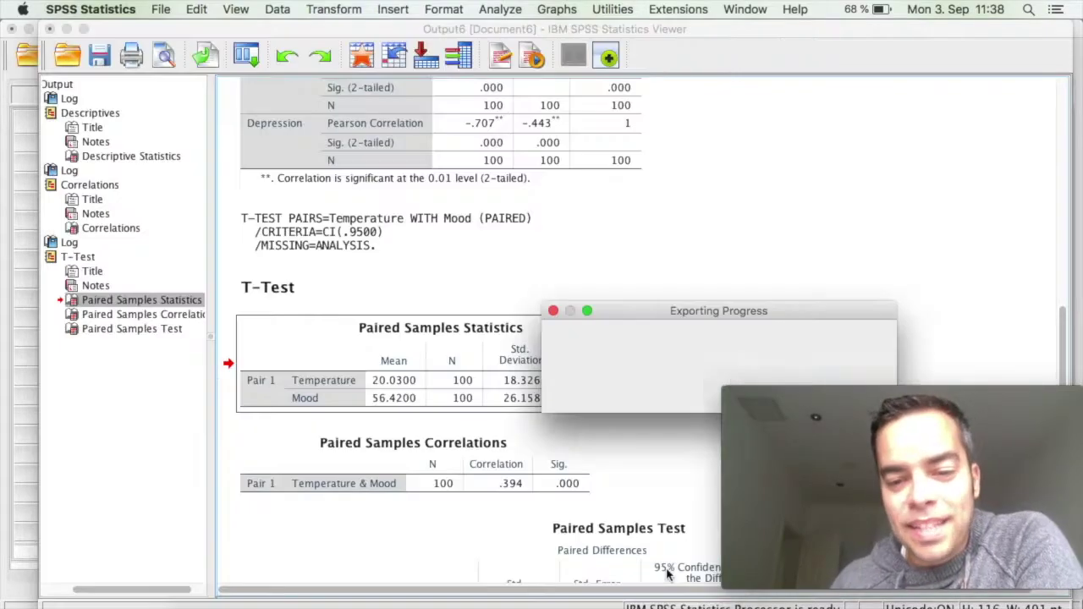
drag(633, 313, 282, 188)
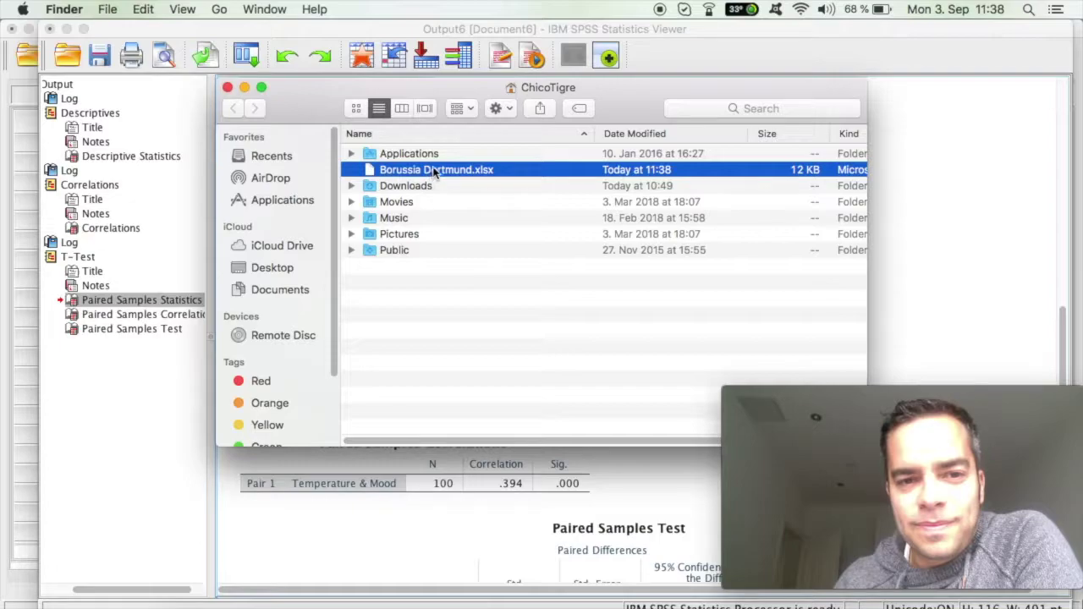
double_click(436, 172)
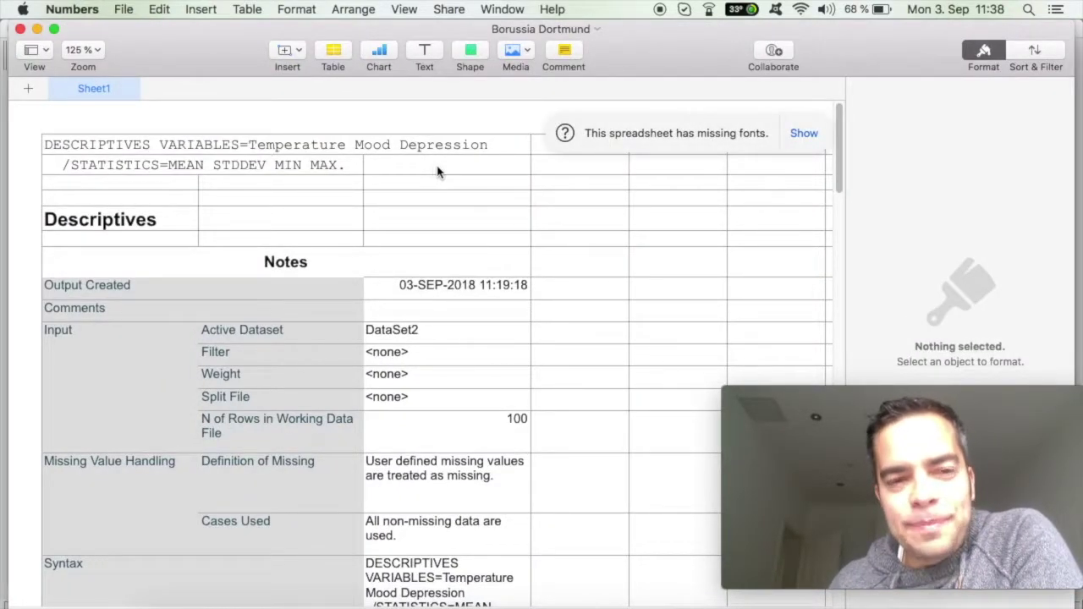
scroll(838, 127, down, 2)
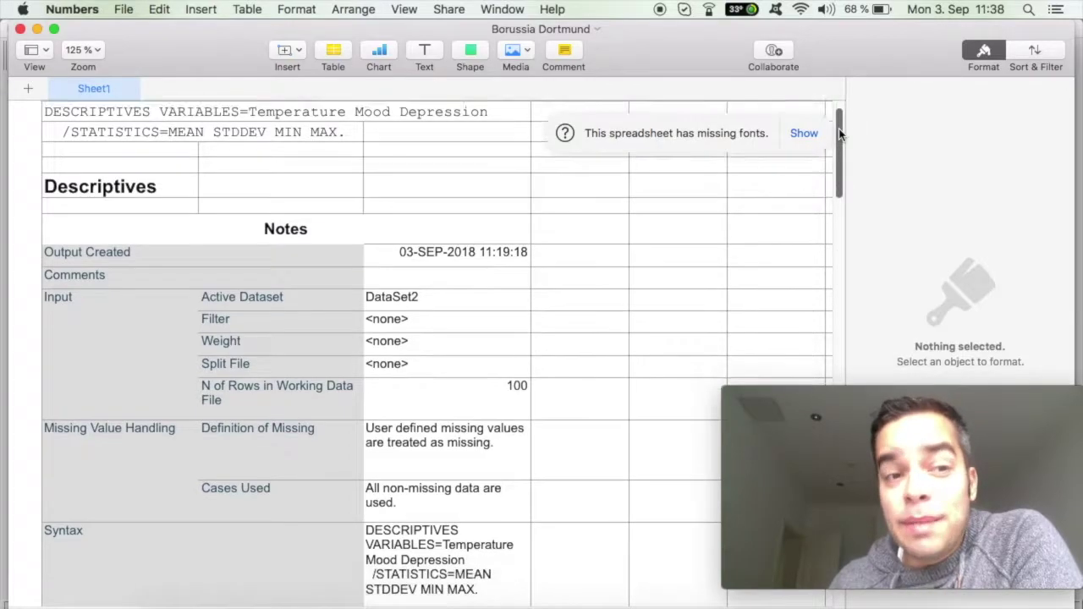
drag(840, 133, 838, 113)
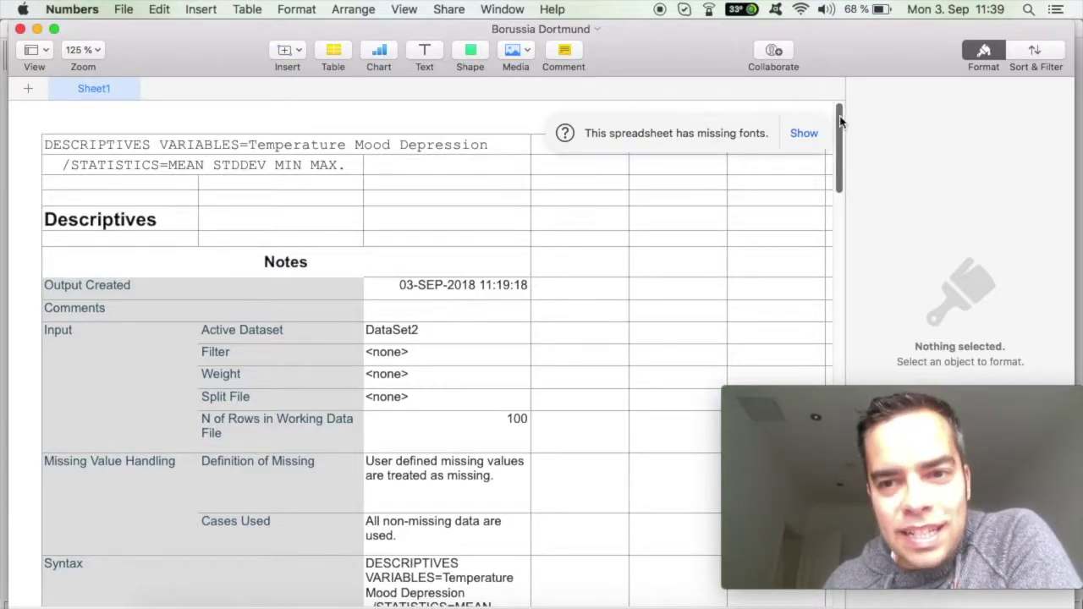
drag(842, 121, 853, 203)
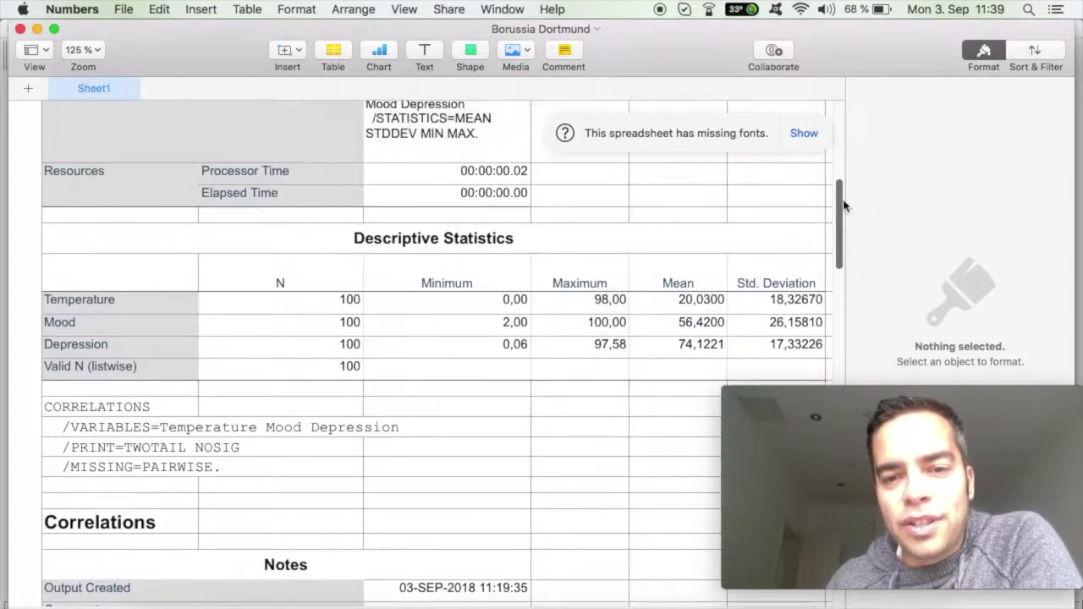
mouse_move(841, 218)
mouse_down()
mouse_move(838, 373)
mouse_move(842, 350)
mouse_up()
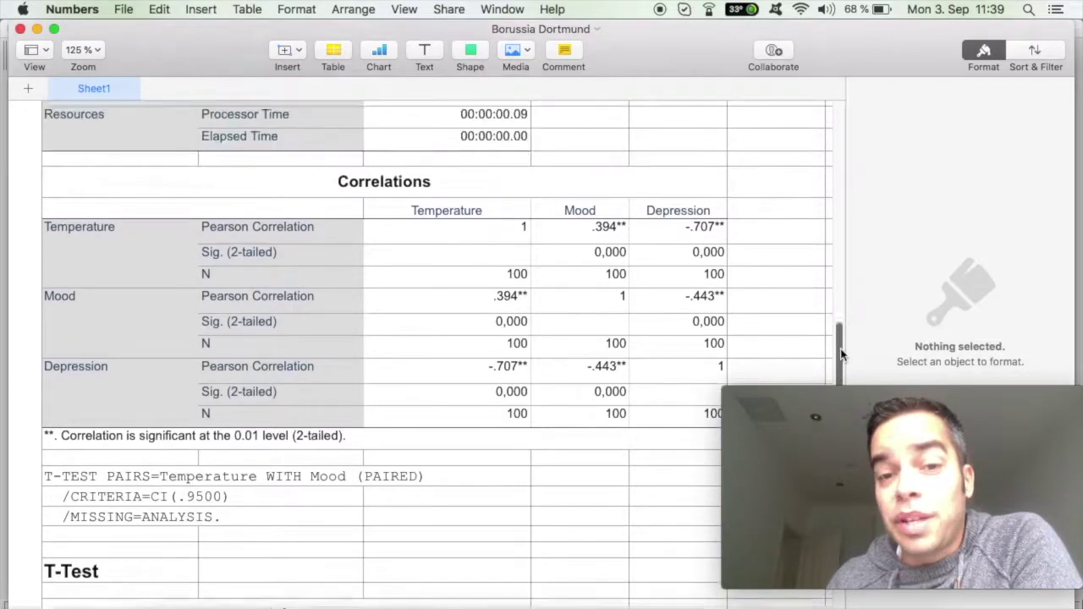